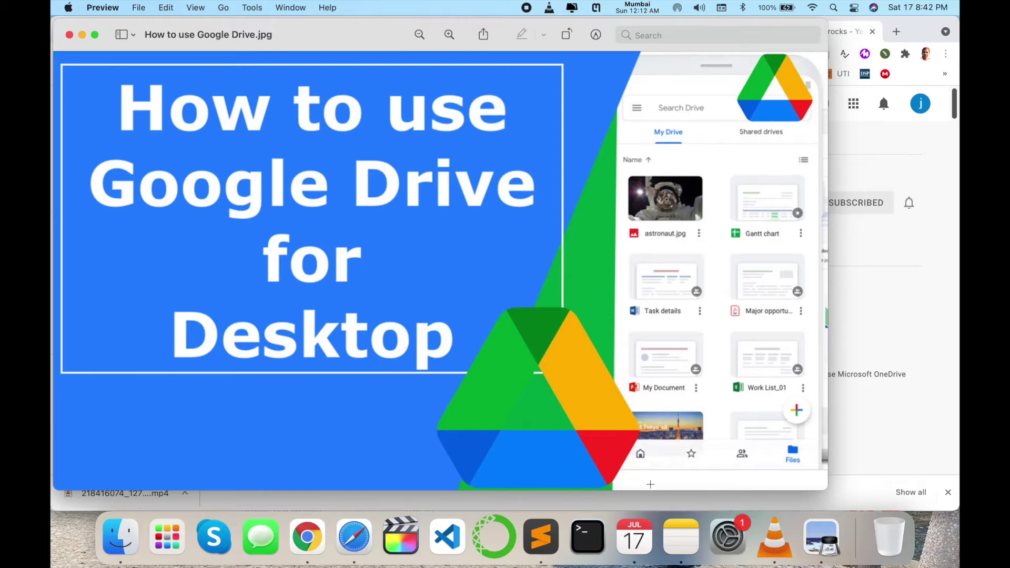
Bring Chrome forward and open the Research Rocks YouTube channel page from the results
click(949, 352)
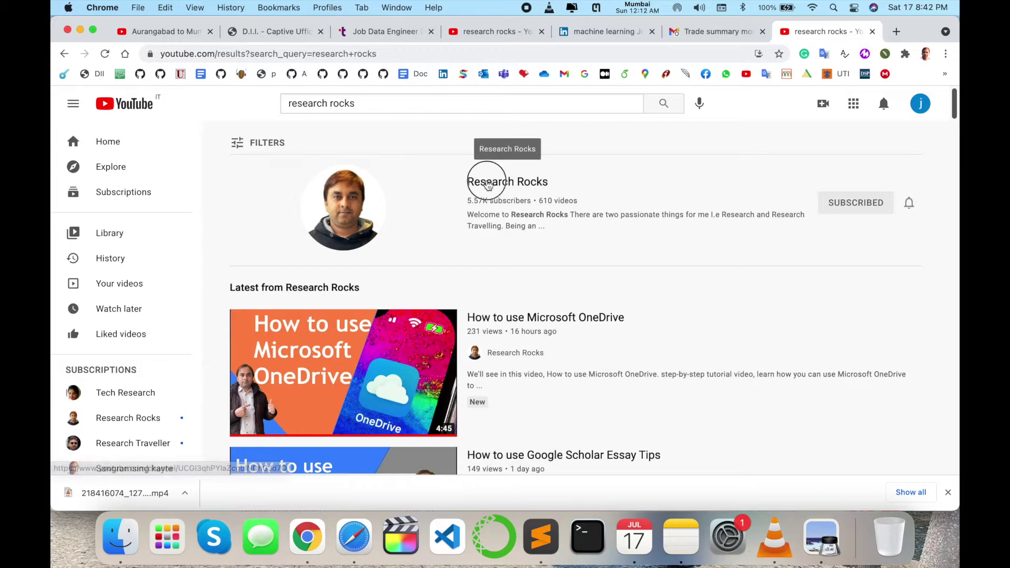
click(488, 184)
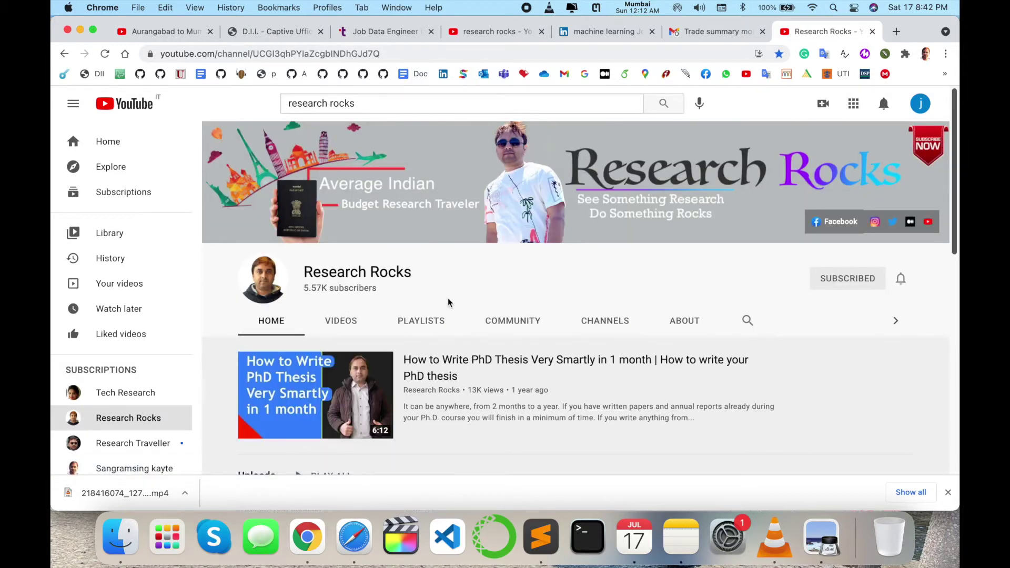
Search Google for 'google drive download mac' in a new tab and open Download - Google Drive
click(897, 32)
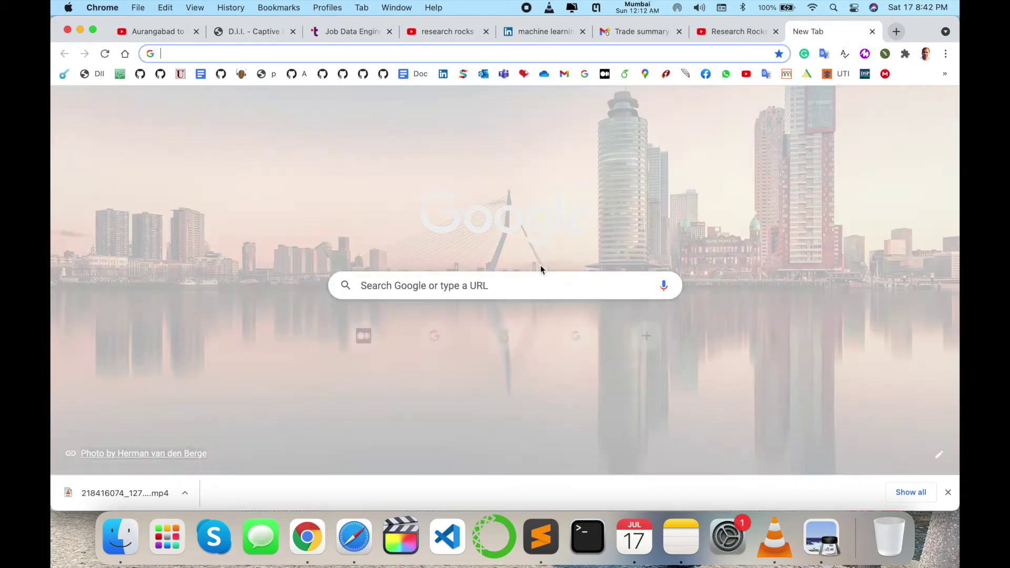
click(434, 335)
text(goog)
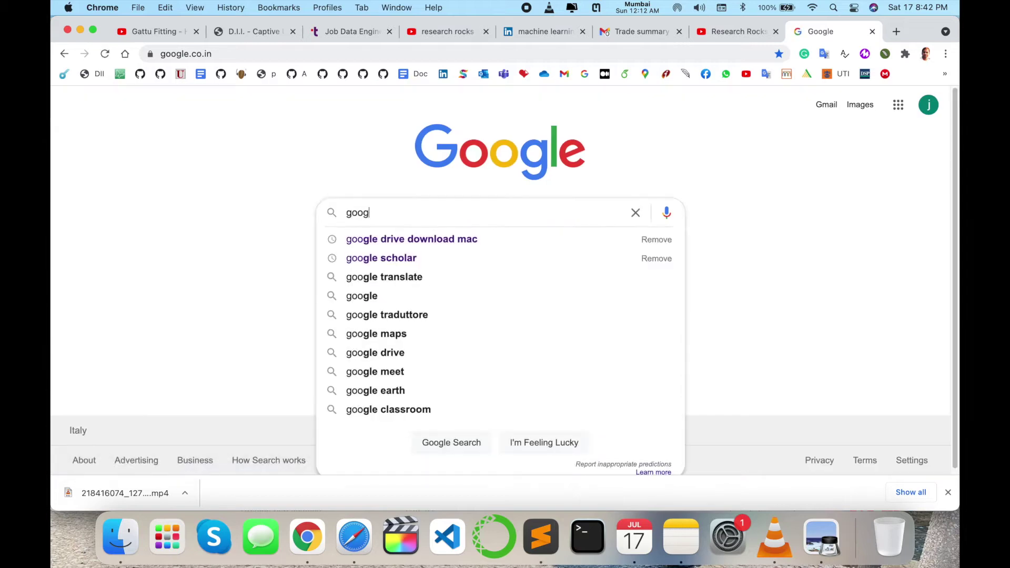
text(le d)
key(Down)
key(Return)
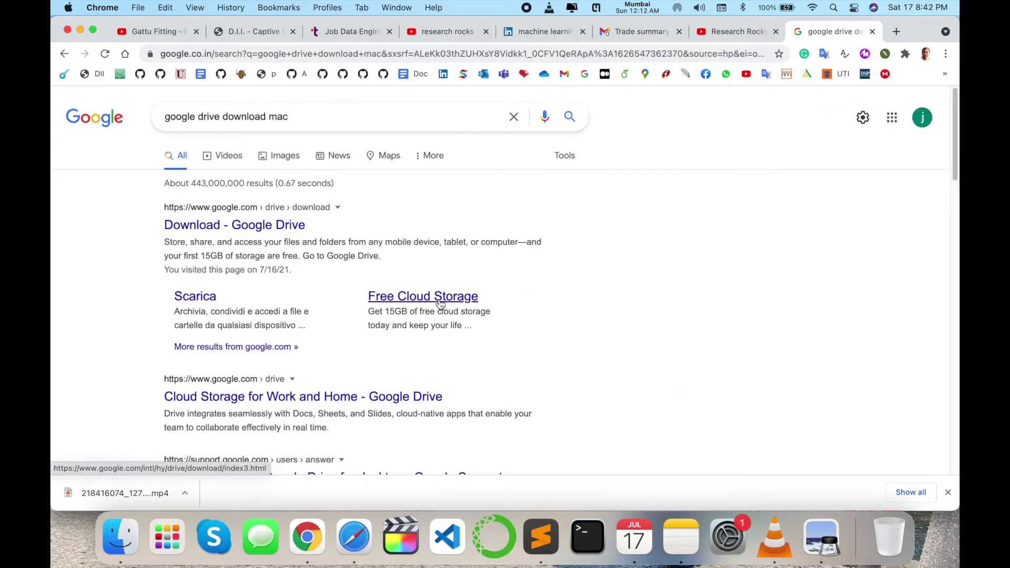
click(290, 231)
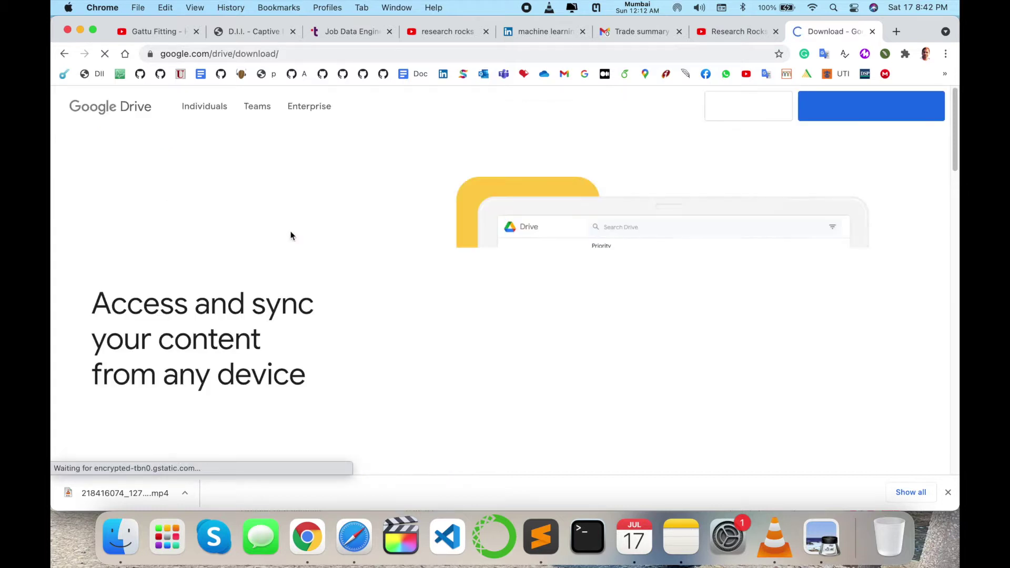
Download the Backup and Sync installer for individuals, agreeing to the terms
scroll(316, 239, down, 10)
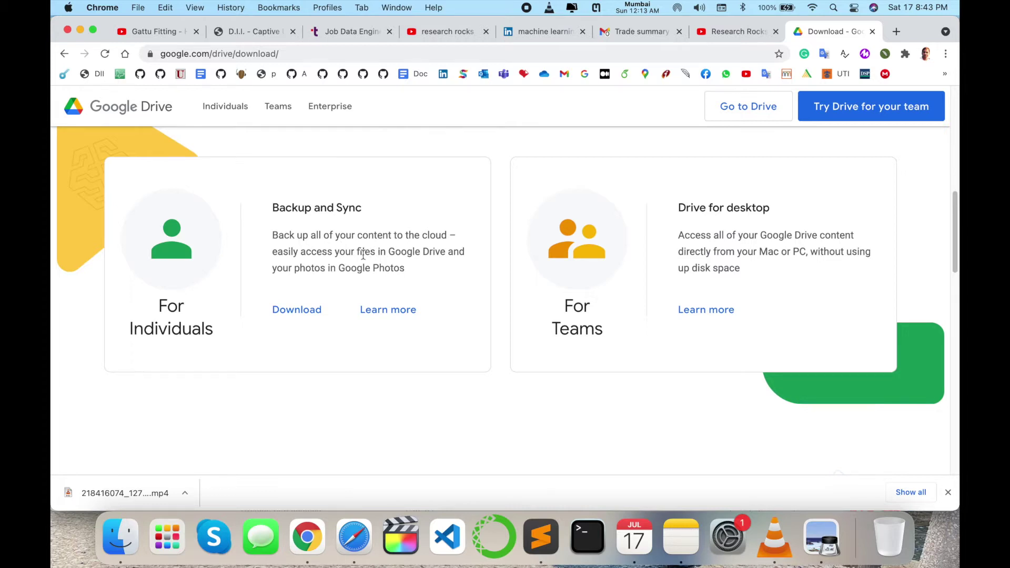
click(297, 311)
click(583, 345)
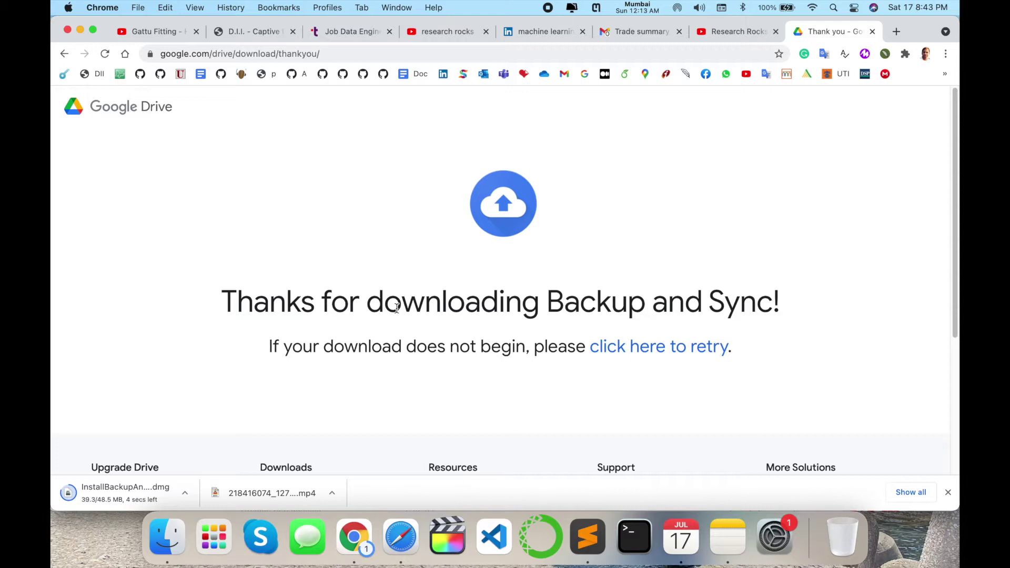
Allow the blocked Backup and Sync disk image with Open Anyway in the unlocked Security & Privacy settings
click(125, 494)
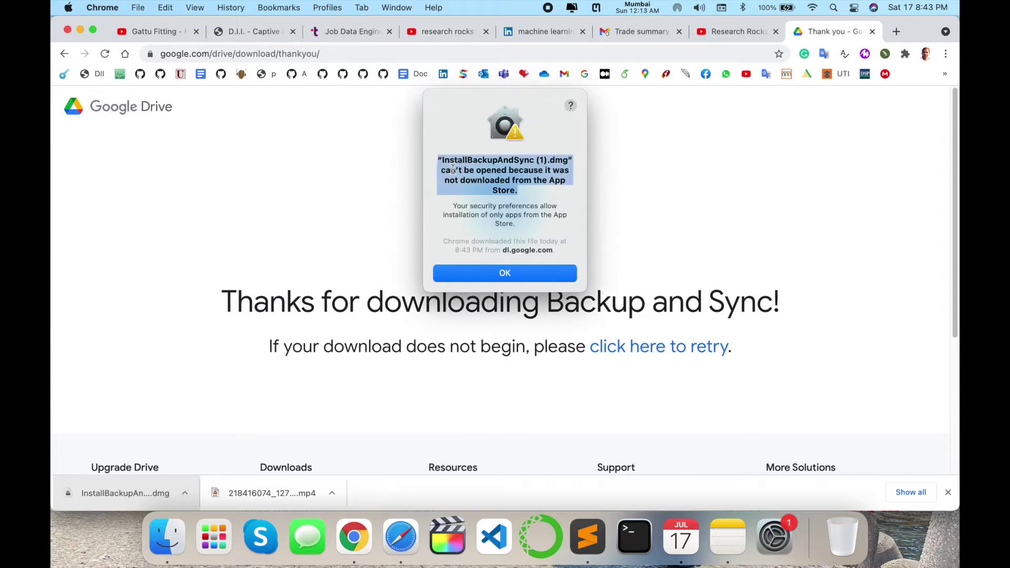
click(541, 279)
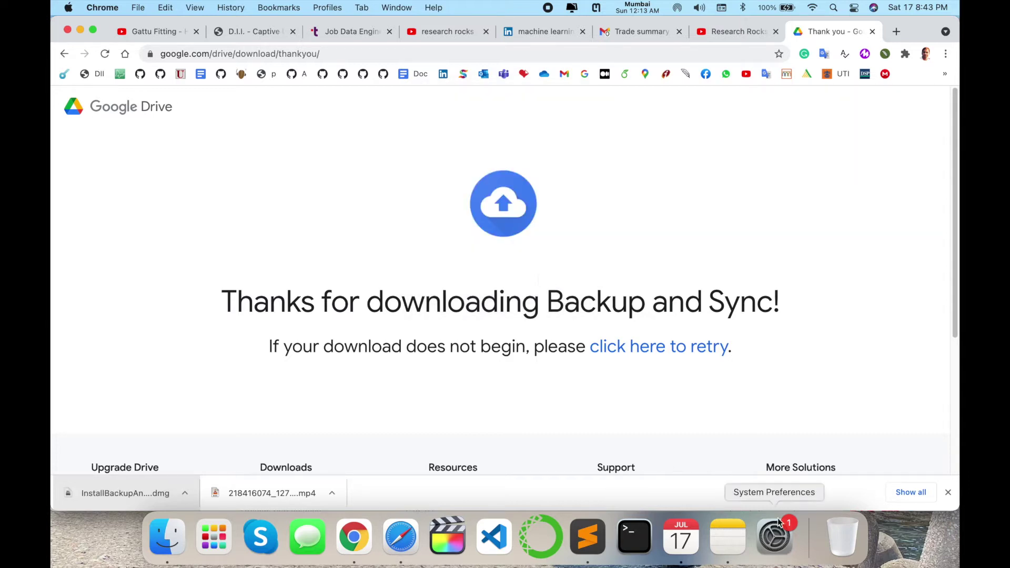
click(768, 534)
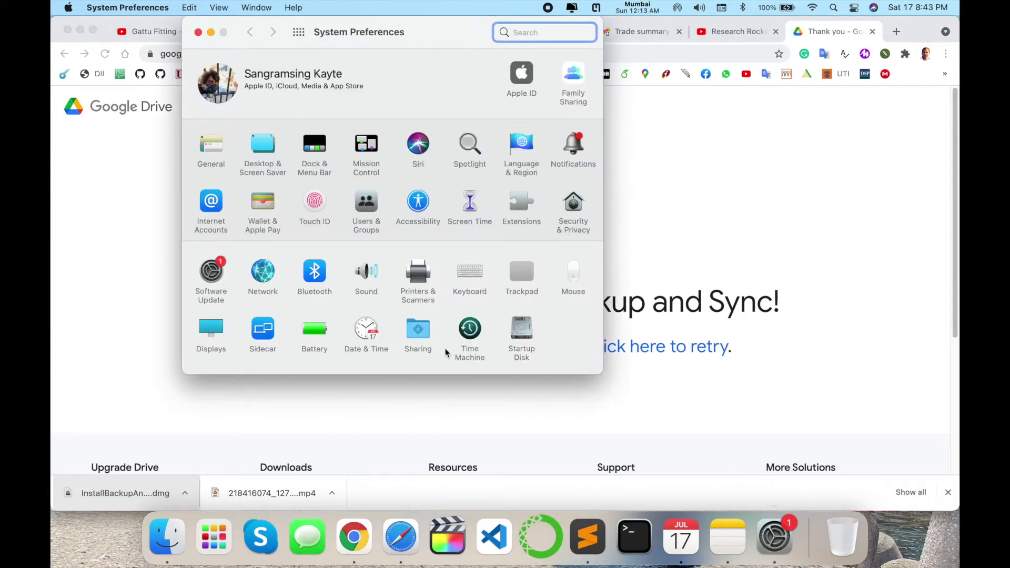
click(569, 200)
click(205, 368)
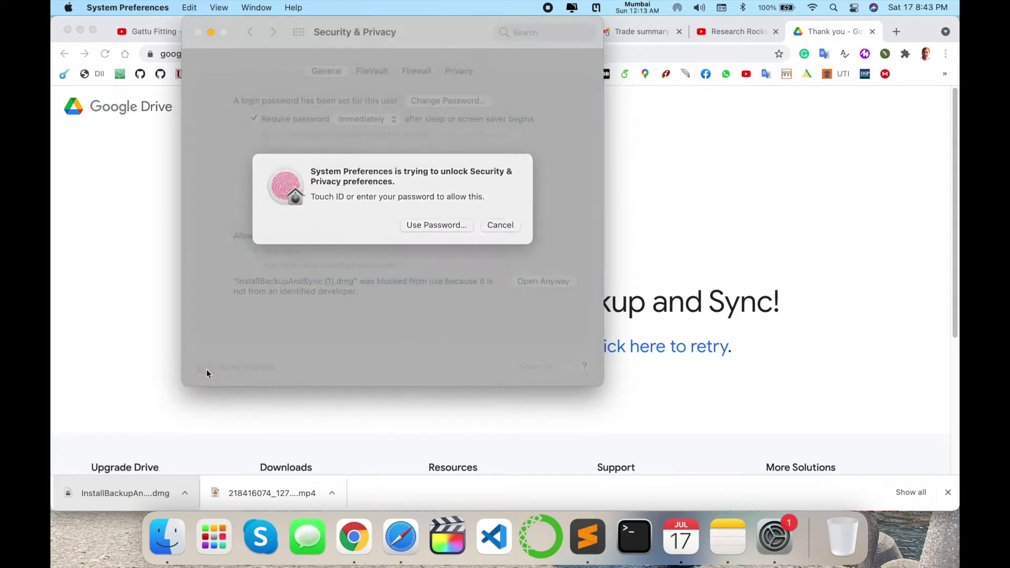
click(532, 287)
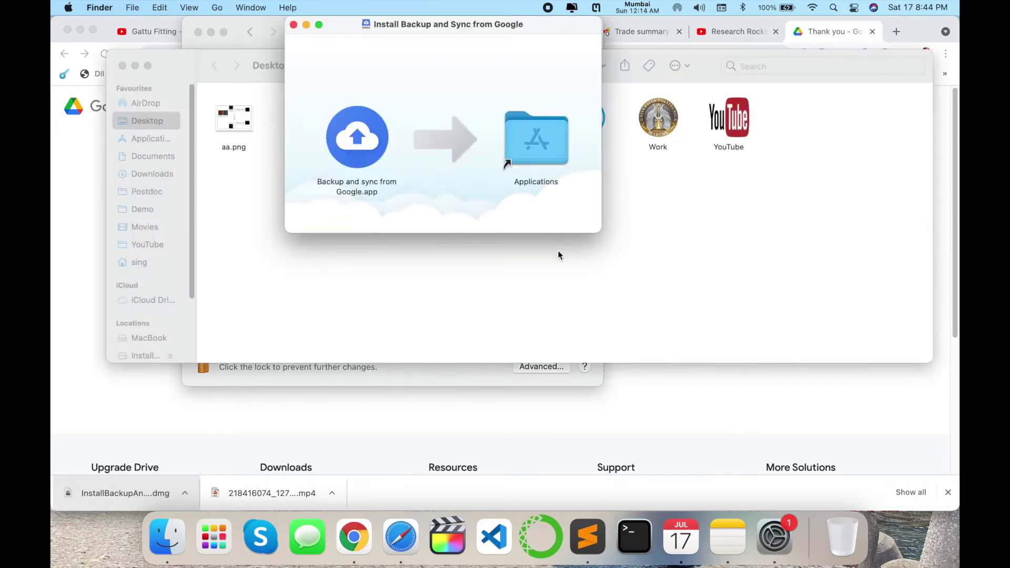
Drag Backup and Sync from the installer into the Applications folder
click(362, 143)
drag(353, 151, 534, 143)
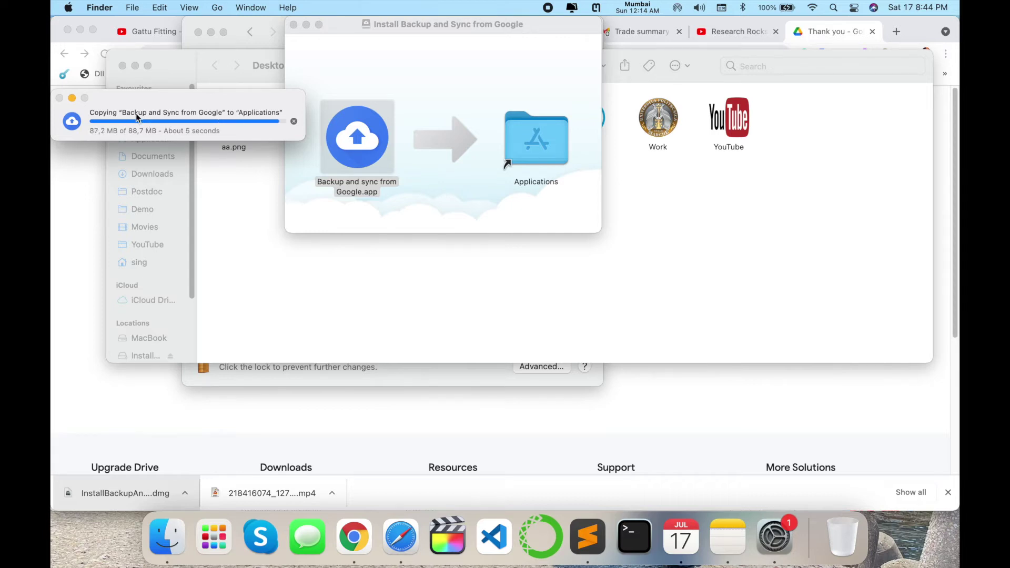
click(123, 66)
Close the installer and settings windows, then launch Backup and Sync from Launchpad
click(215, 538)
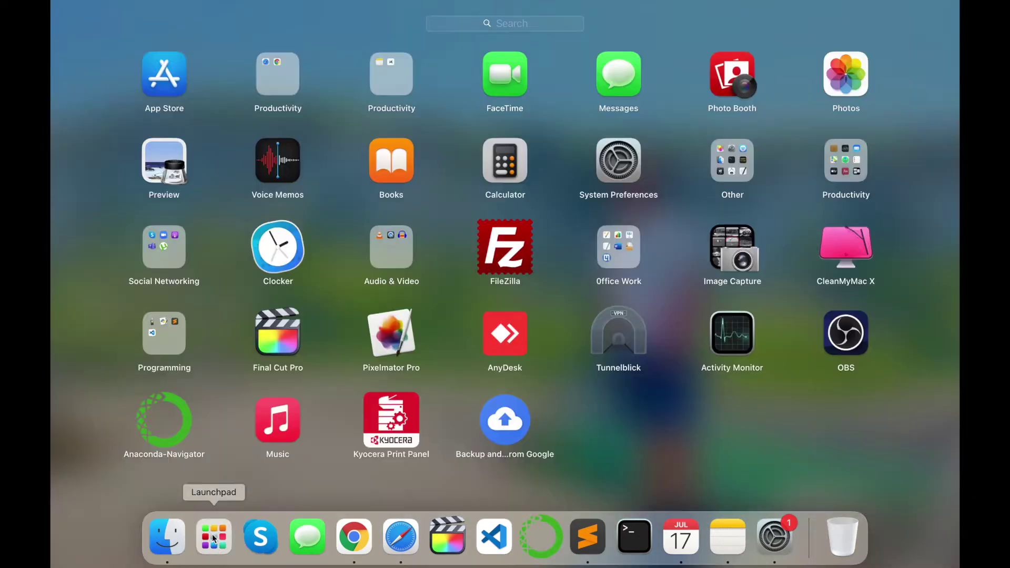
click(498, 437)
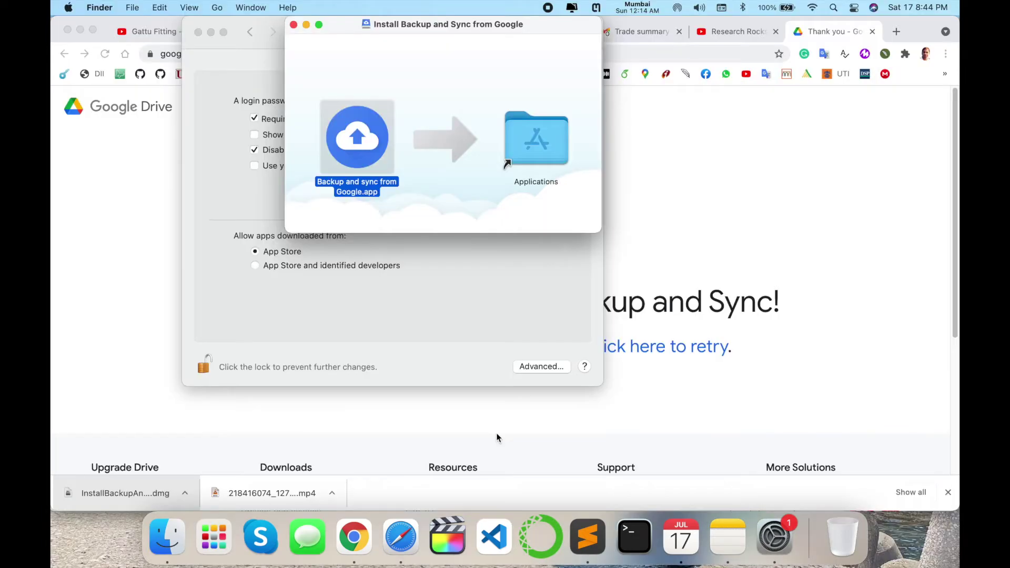
click(293, 25)
click(199, 33)
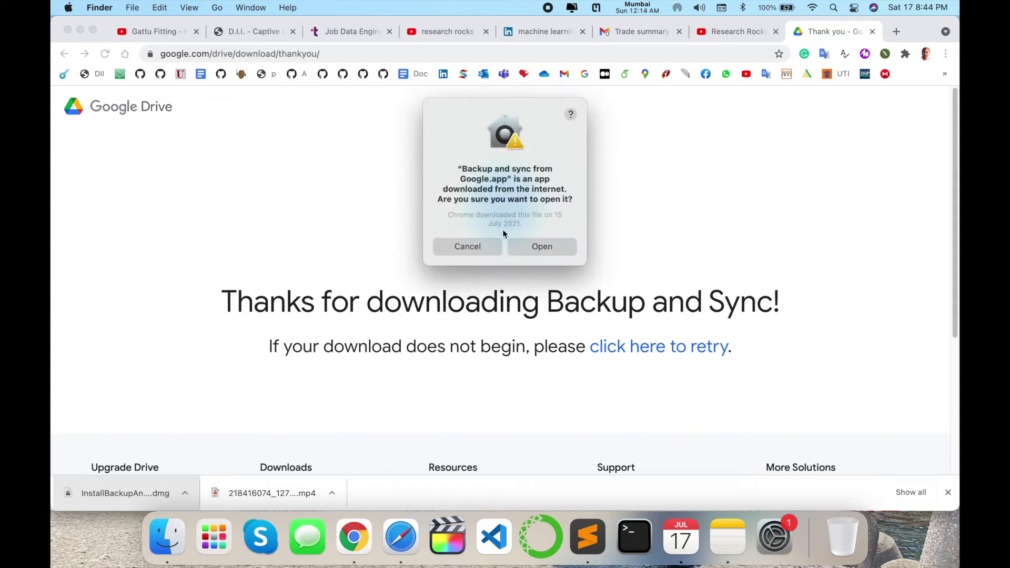
click(536, 245)
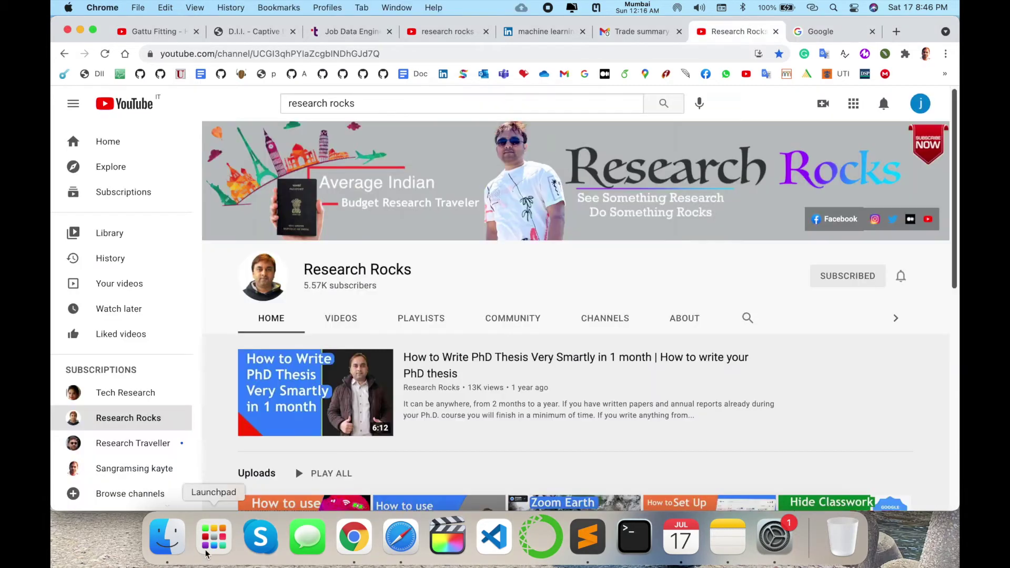
click(205, 553)
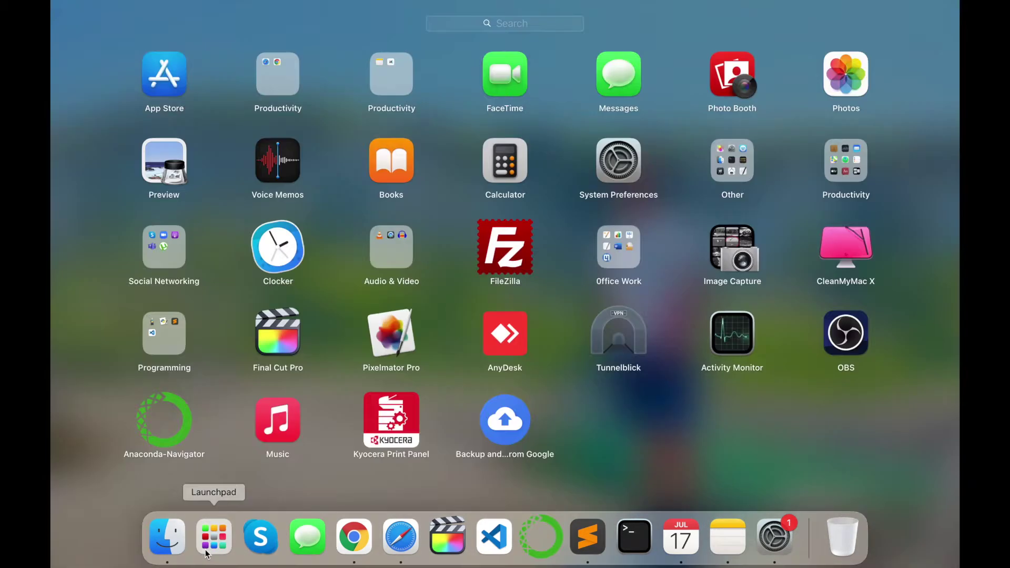
click(496, 431)
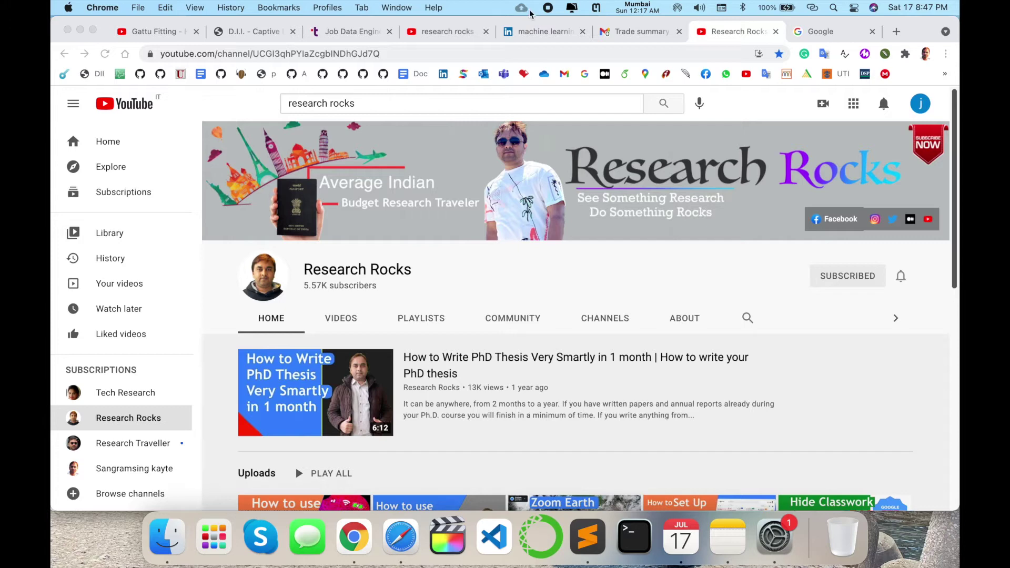
Sign in to Backup and Sync with the Google account through Chrome and allow access
click(521, 8)
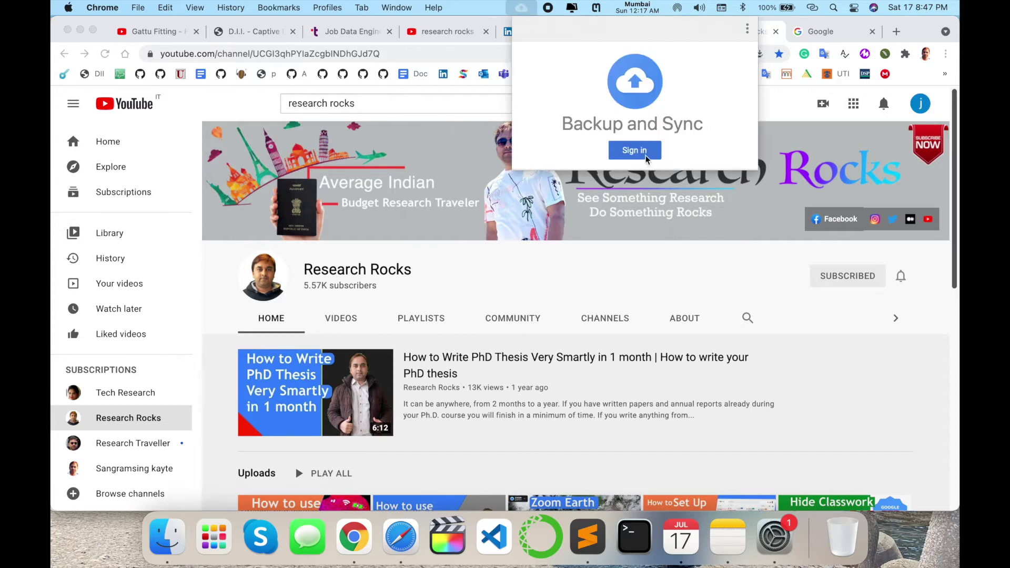
click(634, 151)
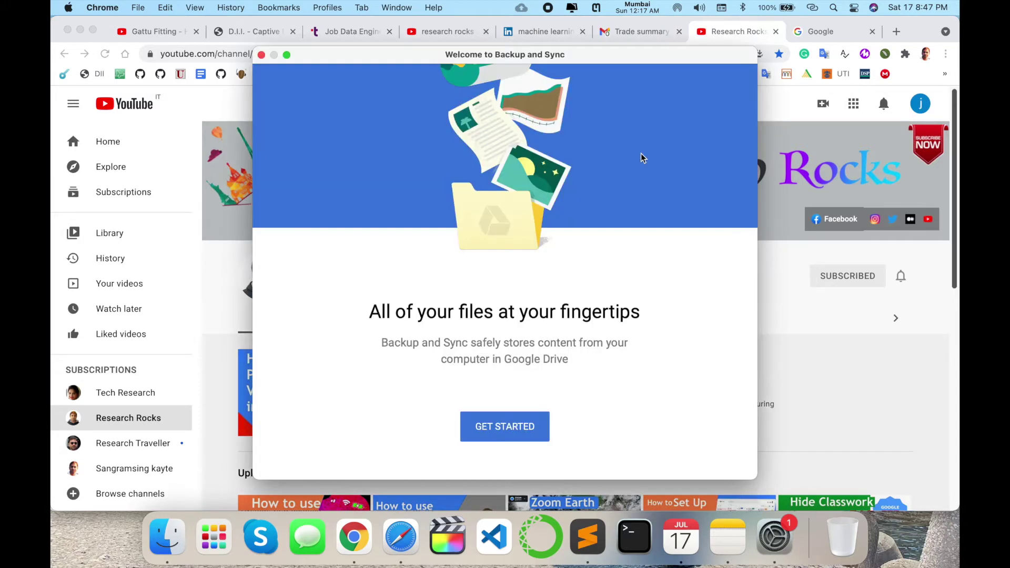
click(494, 432)
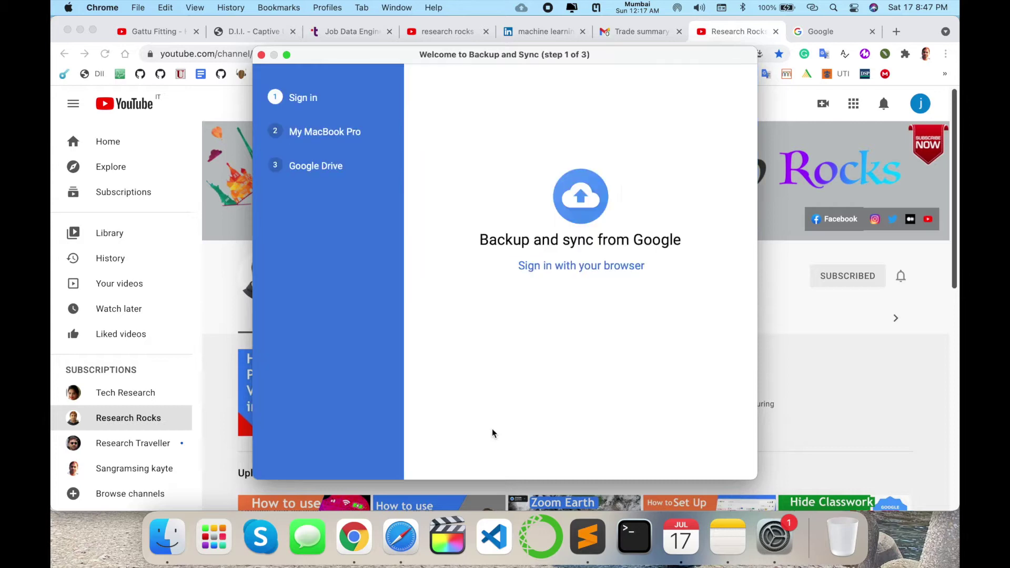
click(616, 266)
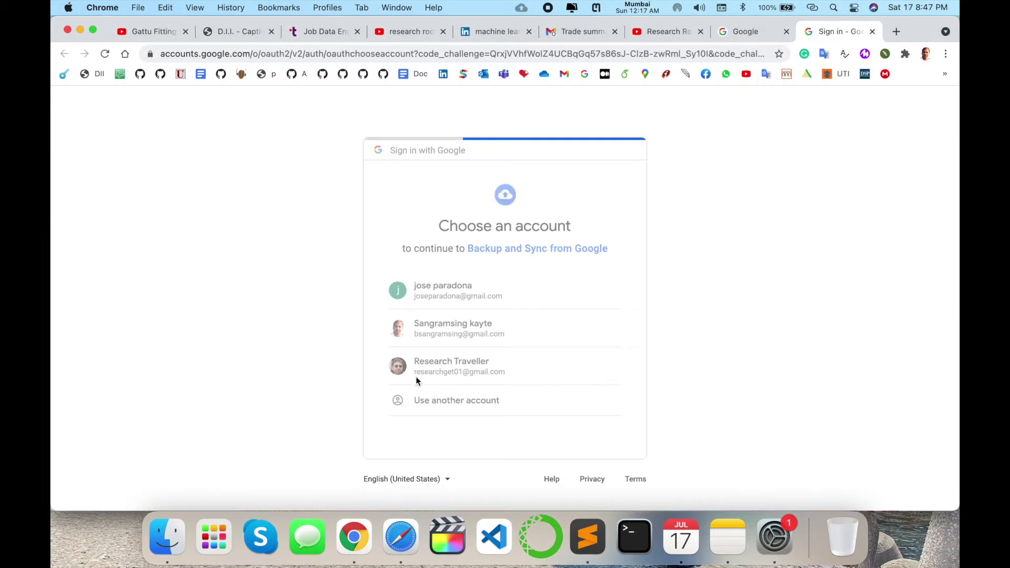
click(595, 357)
click(606, 415)
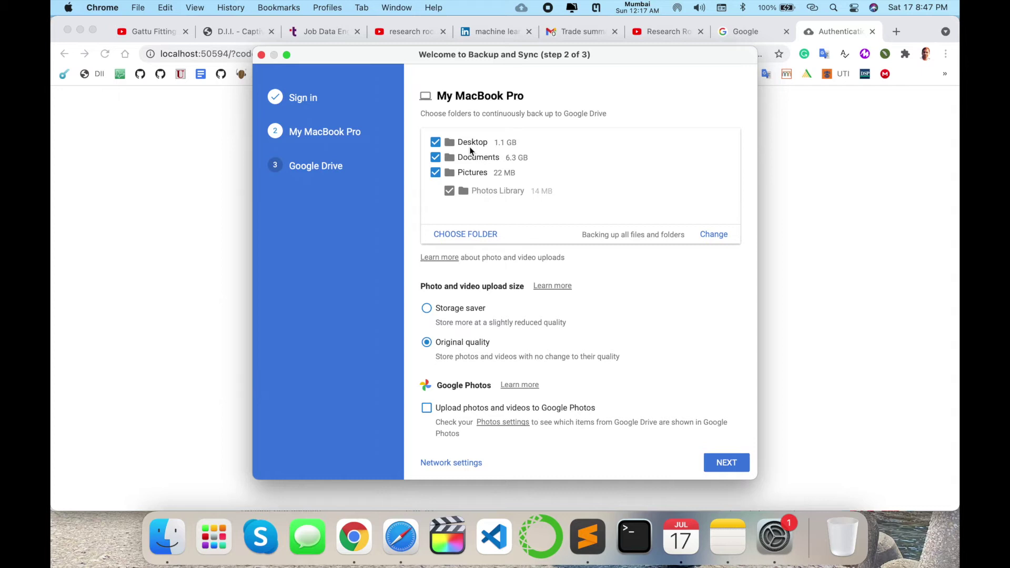
Uncheck the Desktop and Pictures backups without adding any other folder
click(435, 143)
click(435, 174)
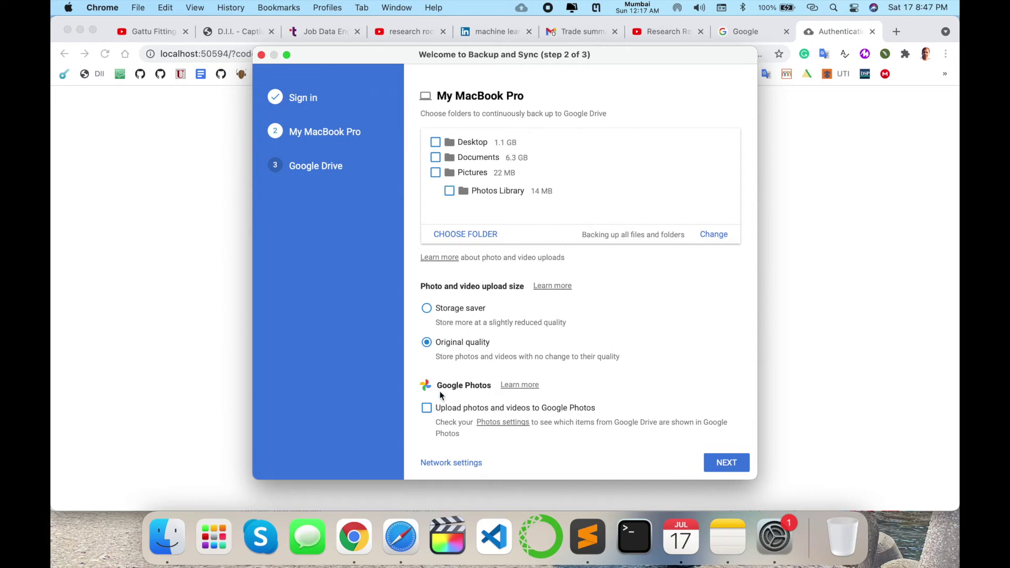
click(446, 237)
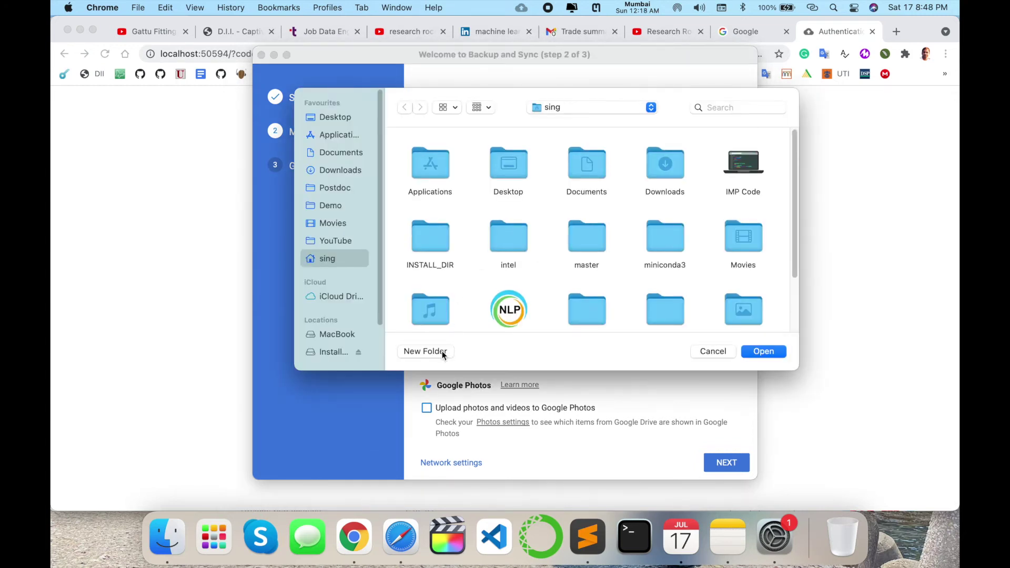
click(715, 351)
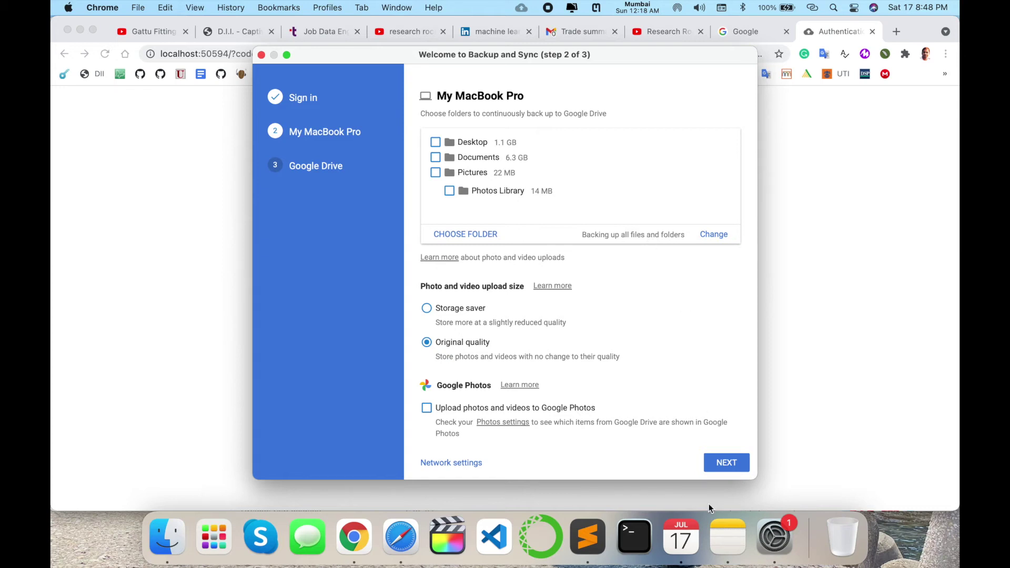
Keep syncing all of My Drive locally and start Backup and Sync
click(723, 465)
click(531, 400)
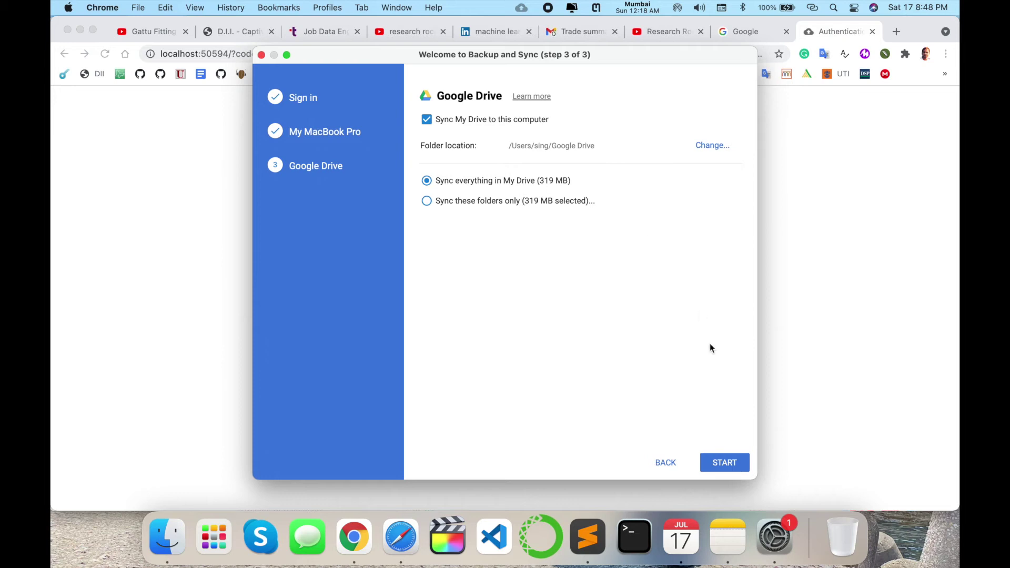
click(731, 463)
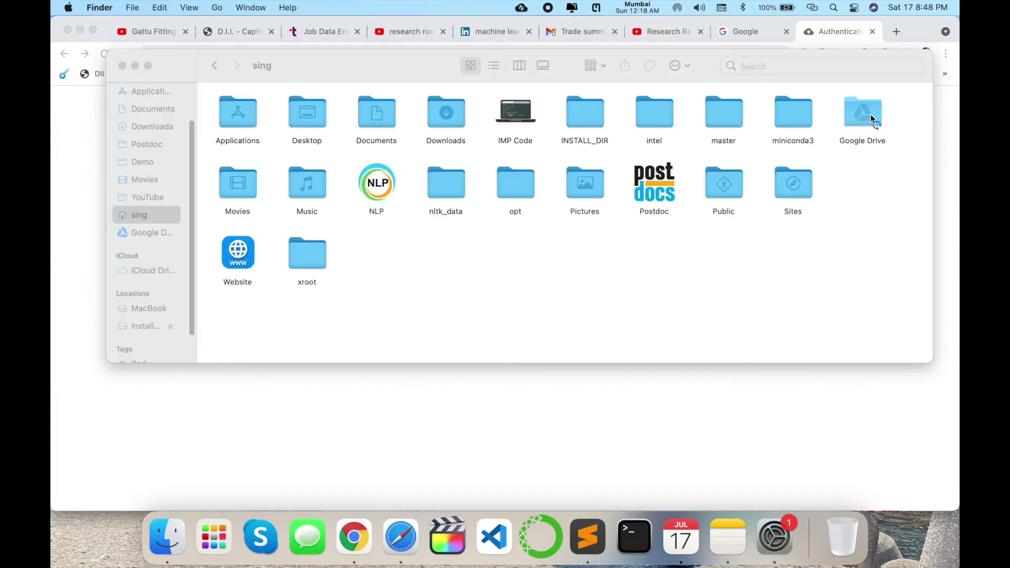
Open the local Google Drive folder and look inside the Research Rocks Data folder
double_click(870, 117)
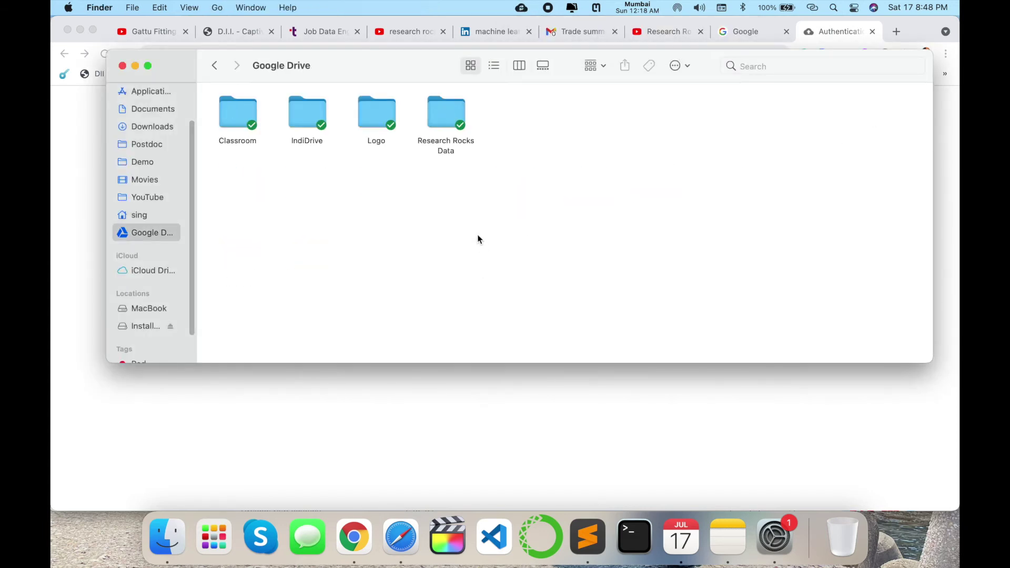
double_click(440, 115)
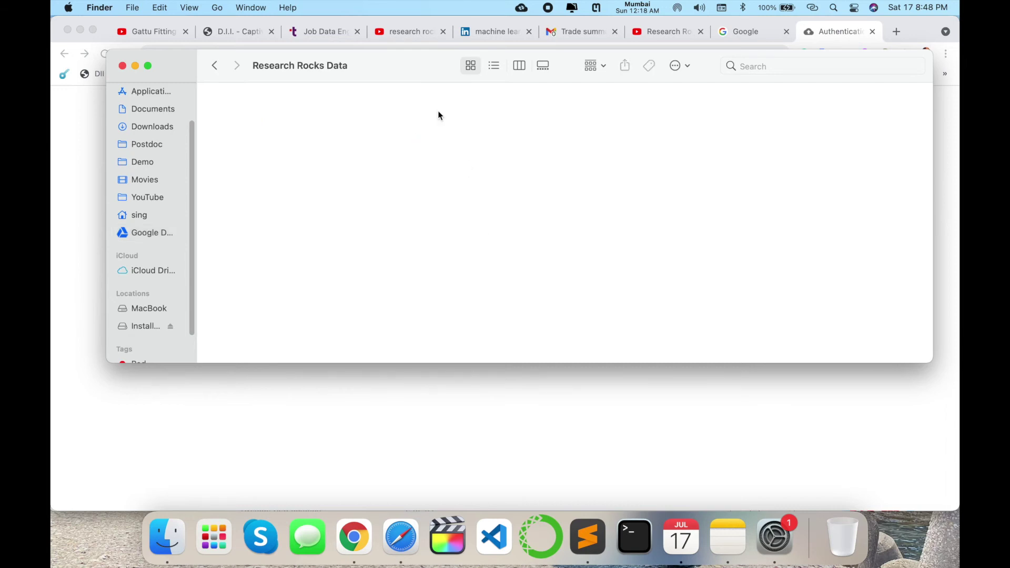
click(213, 67)
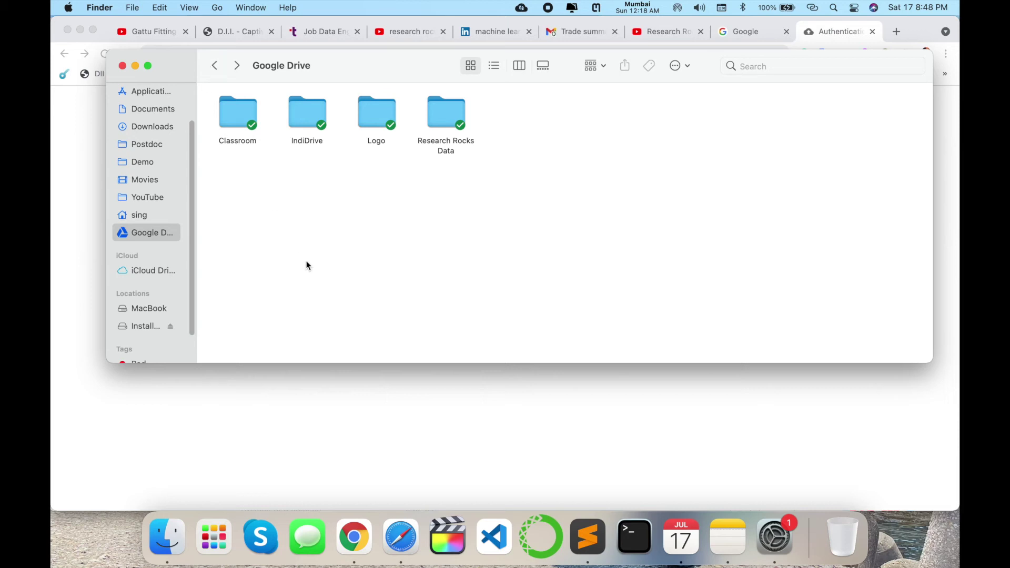
Copy How to use Google Drive.jpg from the Desktop into the Google Drive folder and check sync status
click(156, 108)
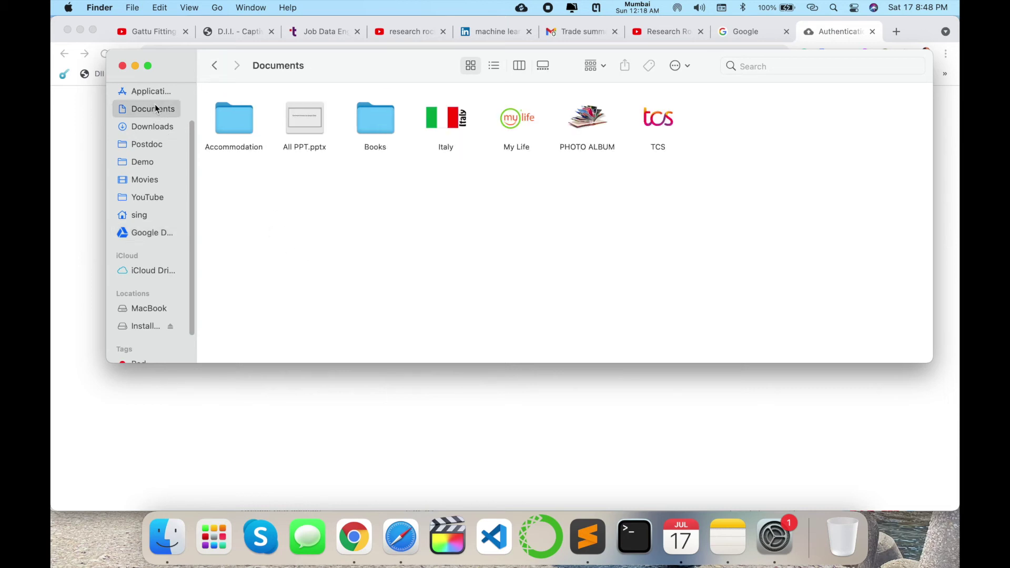
click(158, 145)
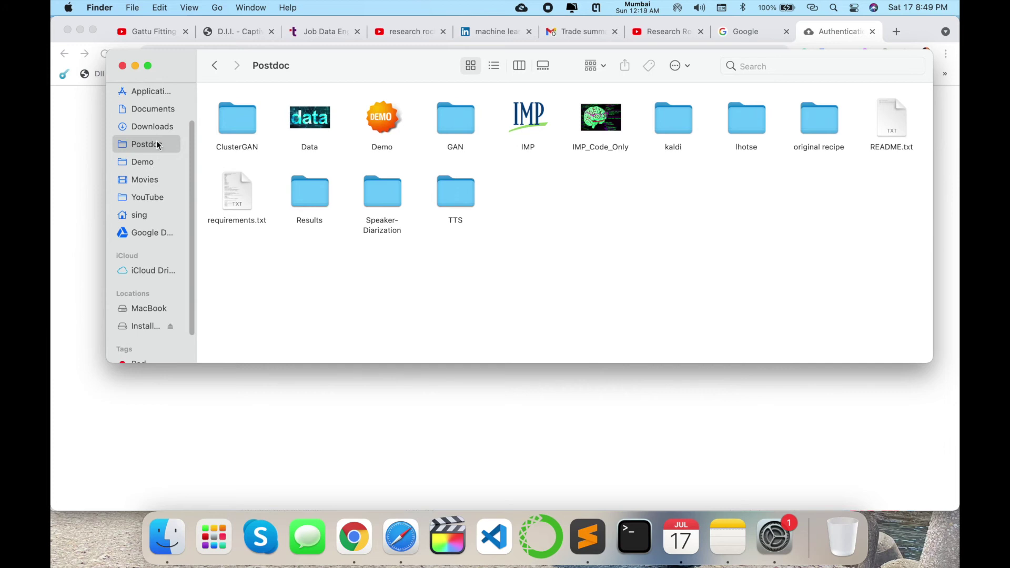
scroll(154, 110, up, 2)
click(152, 121)
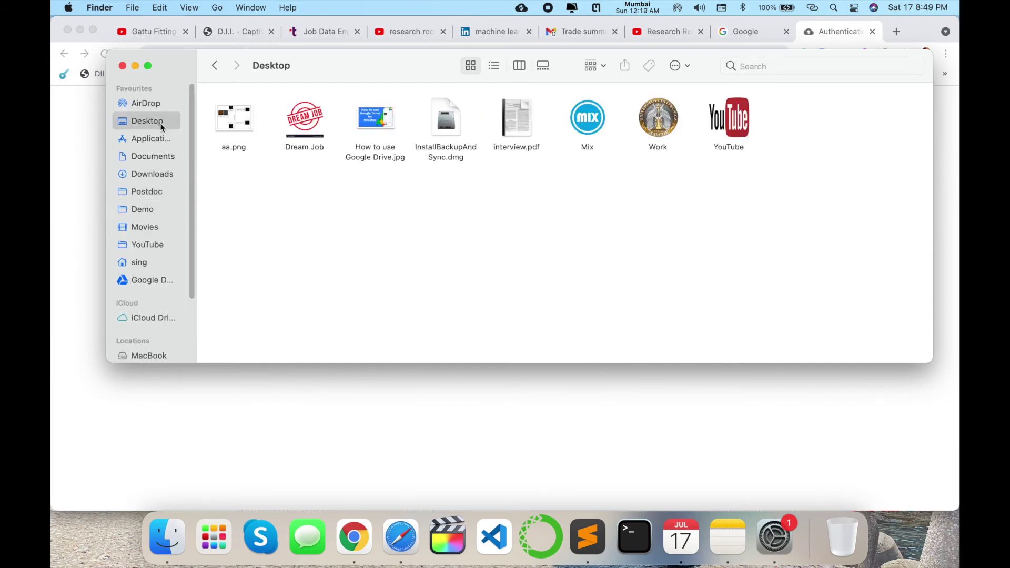
click(379, 128)
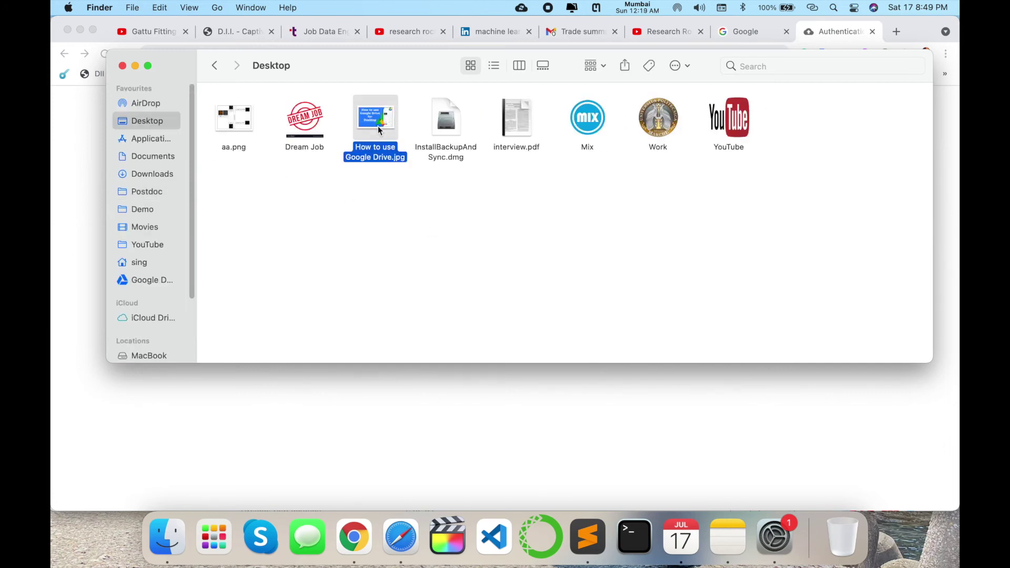
click(147, 282)
key(super+v)
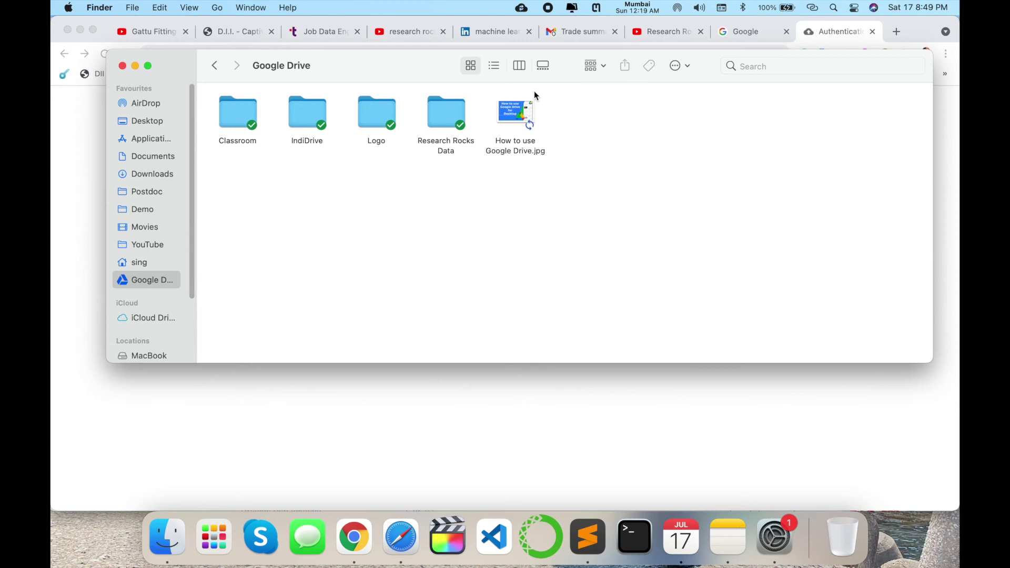
click(523, 9)
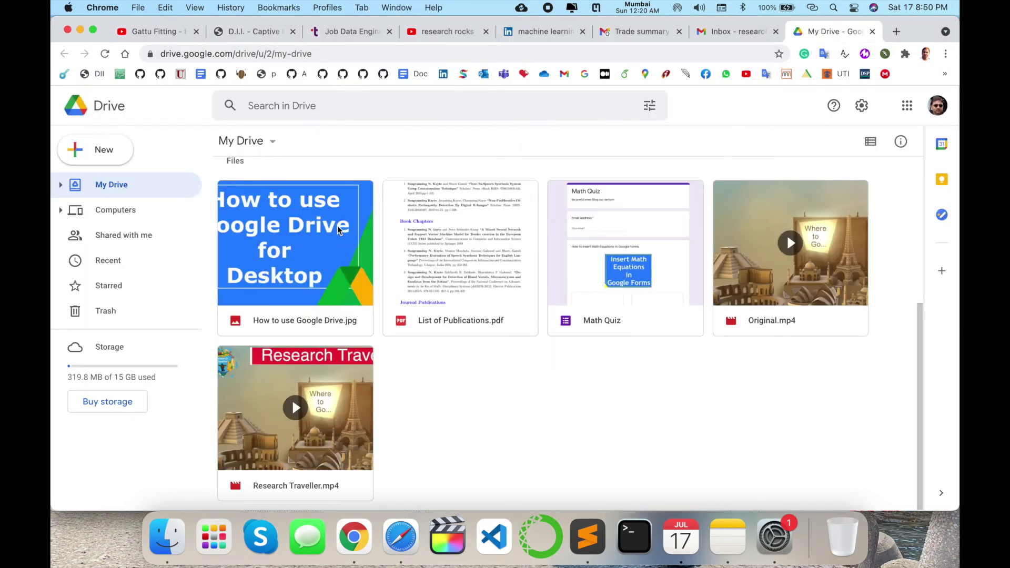
Preview the synced How to use Google Drive.jpg in My Drive and compare with the local folder
double_click(263, 230)
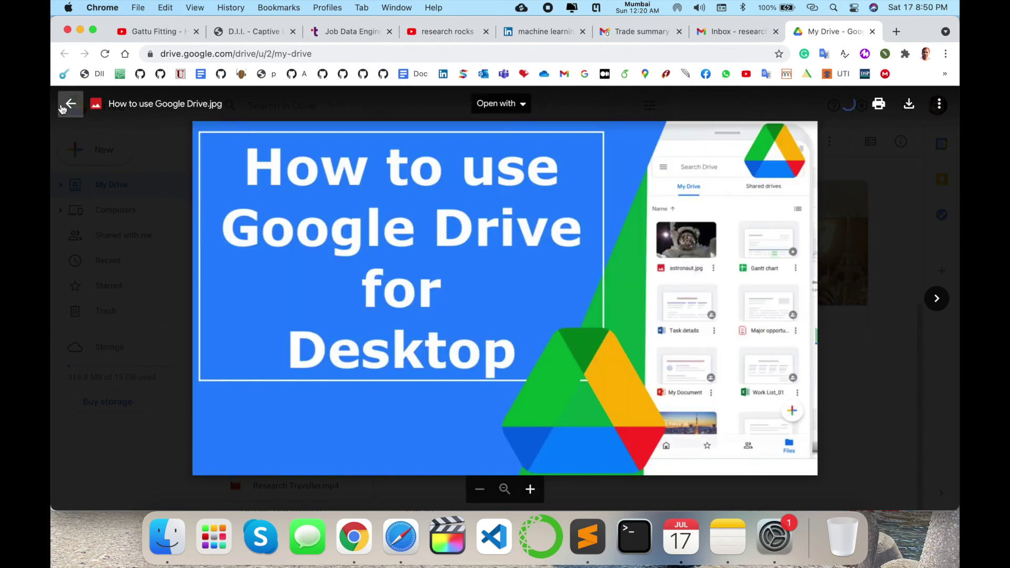
click(98, 130)
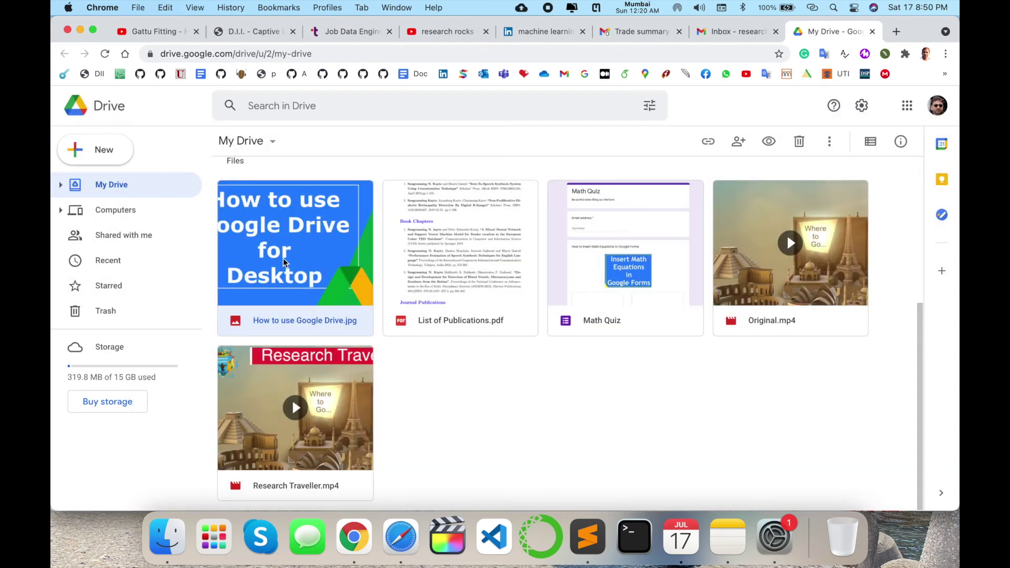
click(100, 149)
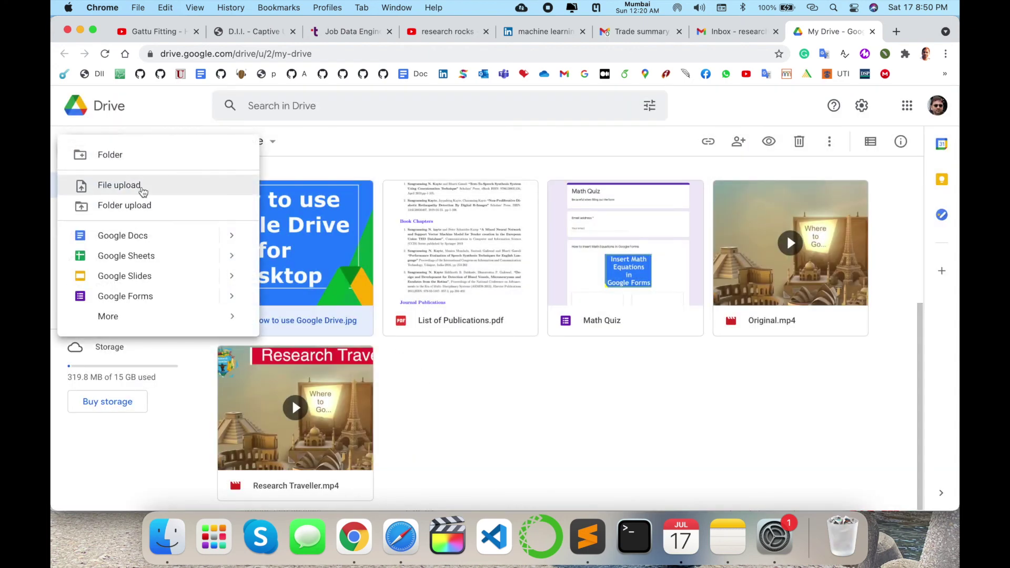
click(614, 480)
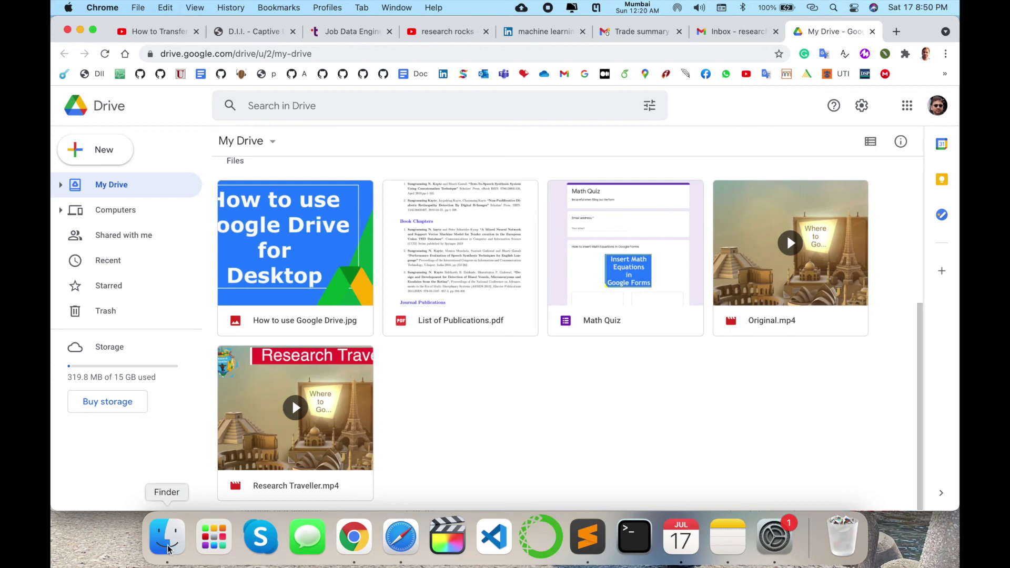
click(167, 537)
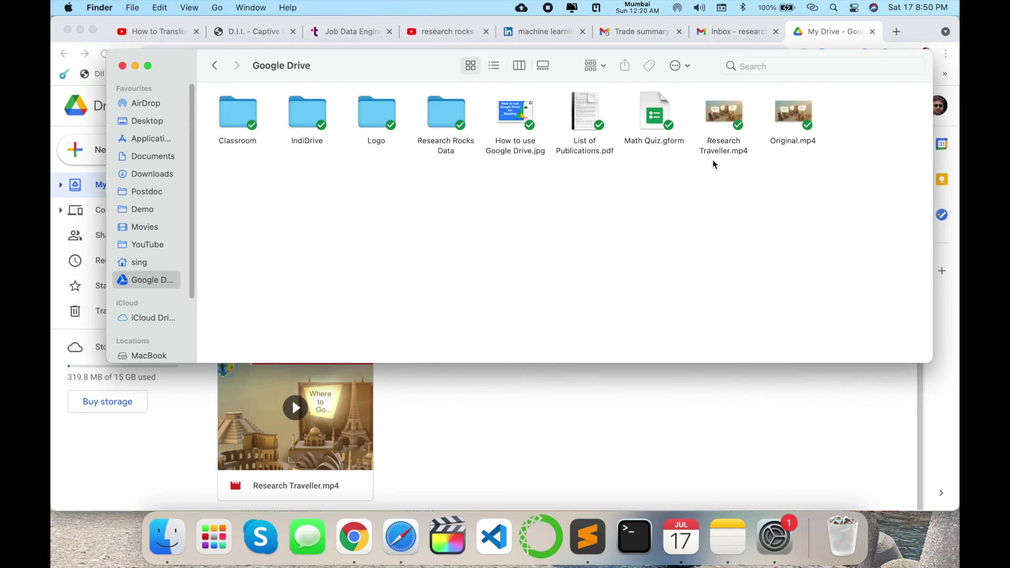
click(585, 463)
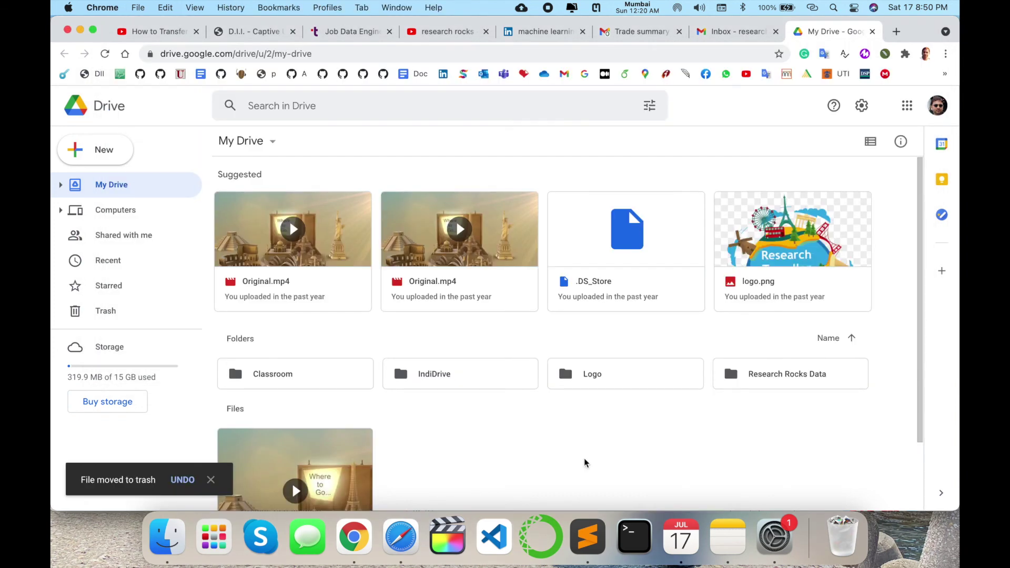